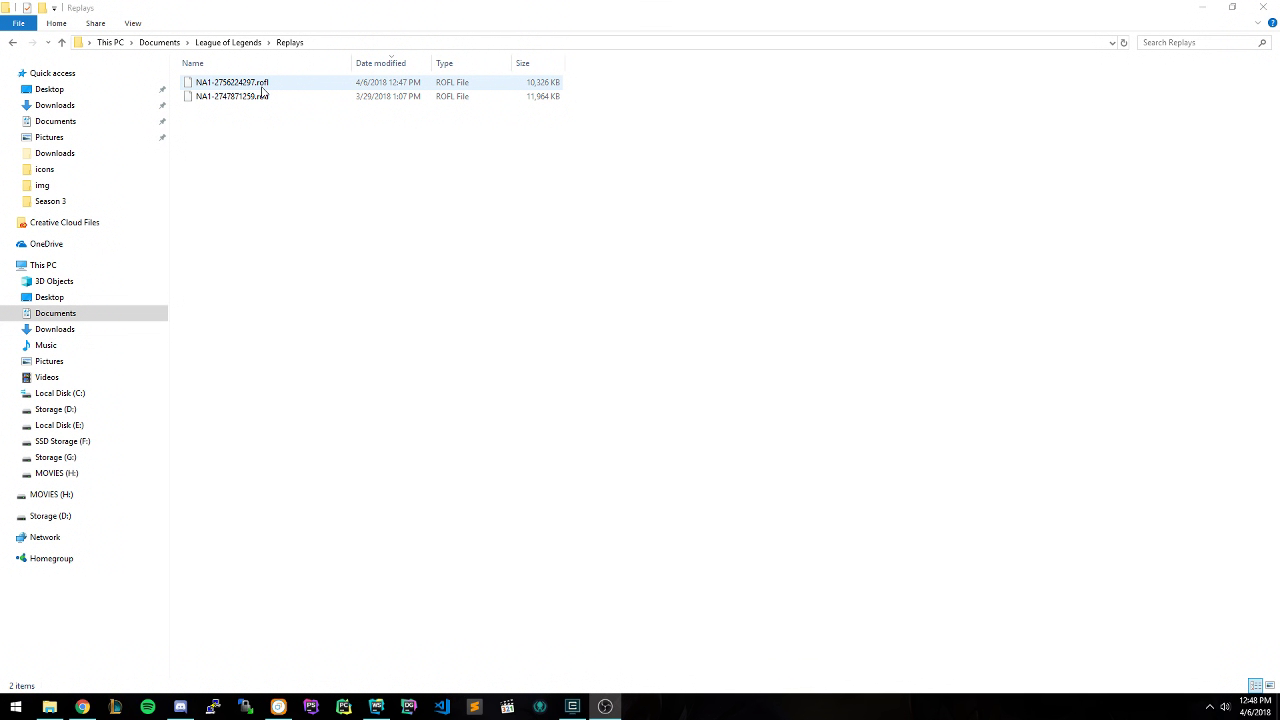
# Step: Inspect the properties of the NA1-2756224297.rofl replay file, then close them
pyautogui.click(255, 91)
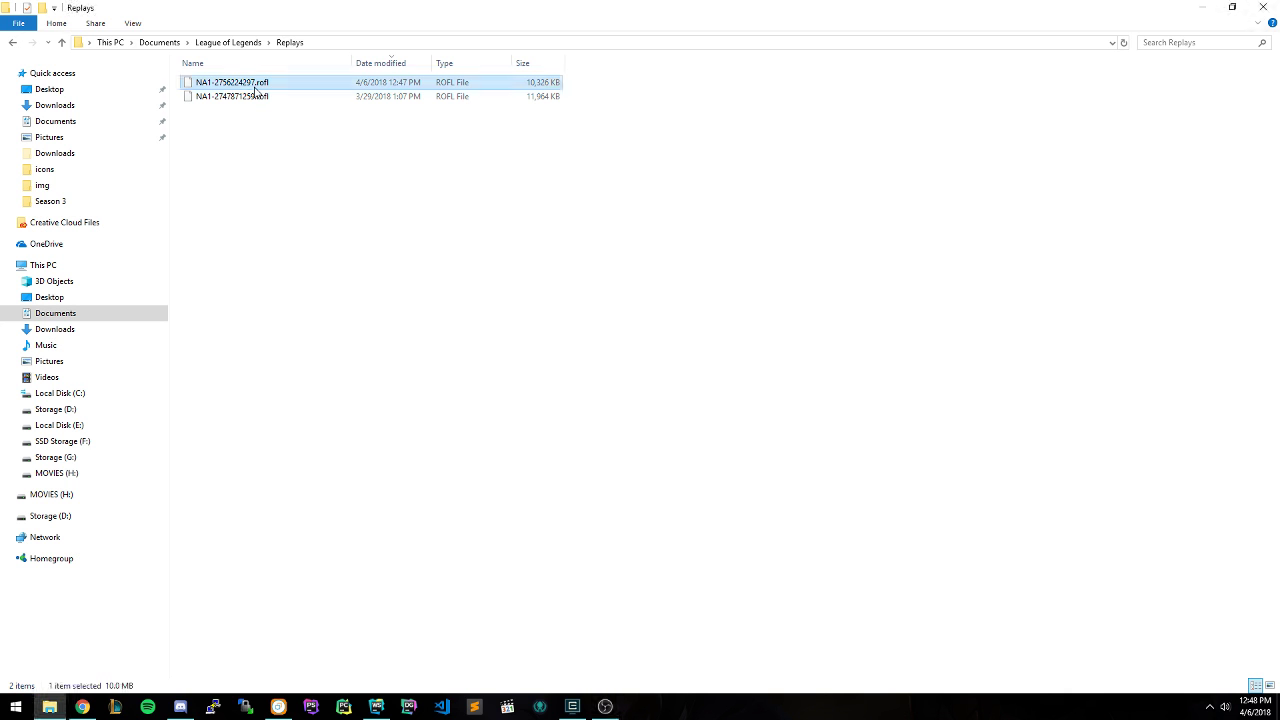
pyautogui.rightClick(255, 91)
pyautogui.click(316, 354)
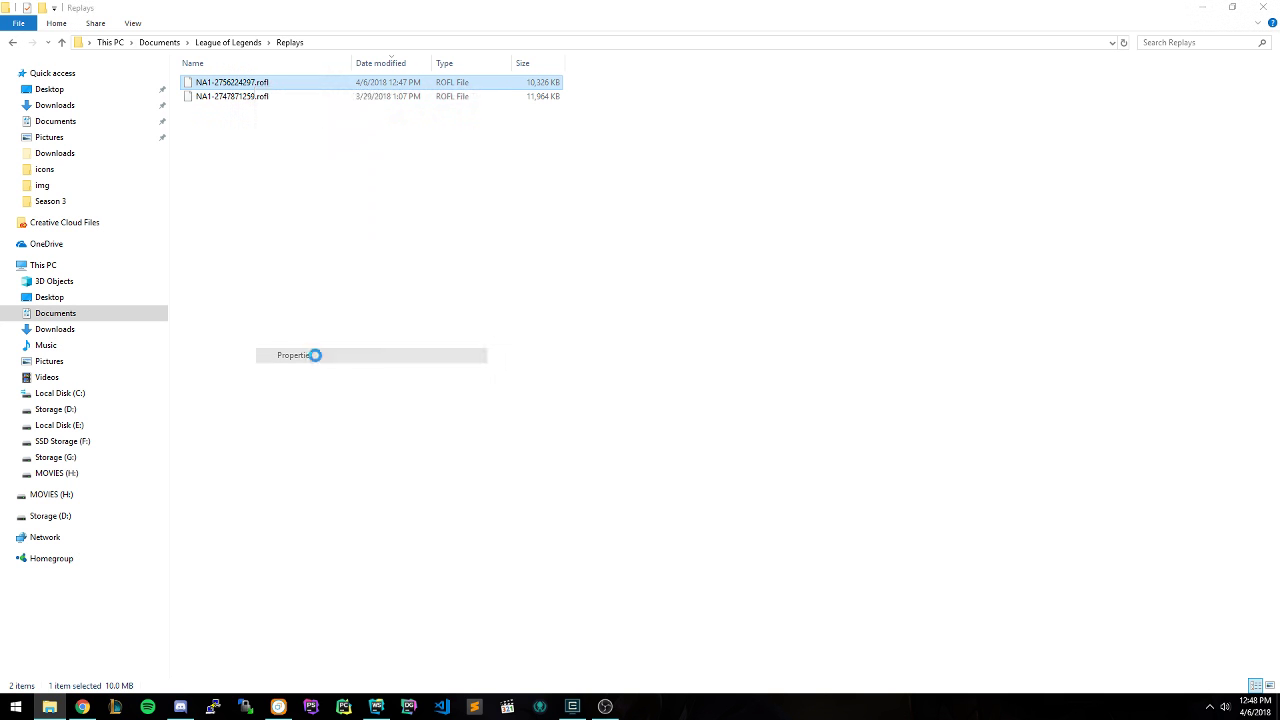
pyautogui.click(490, 97)
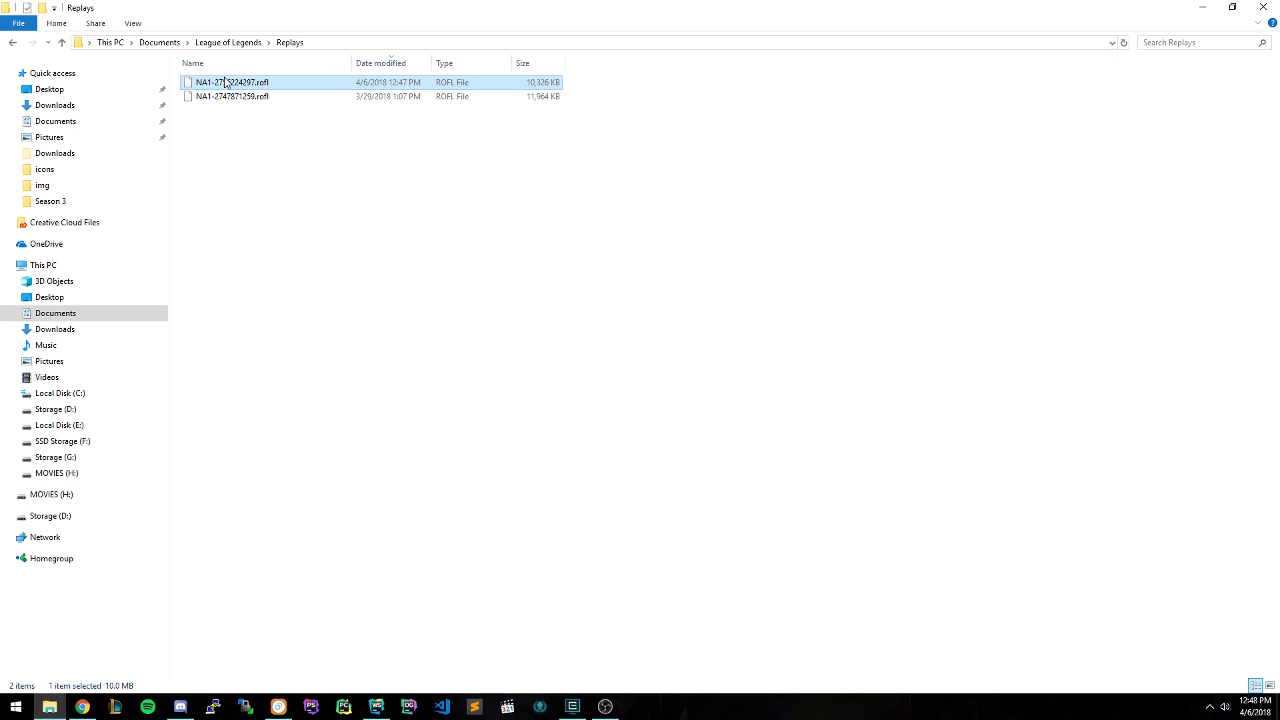
# Step: Copy the NA1-2756224297.rofl replay's full path to the clipboard
pyautogui.rightClick(220, 81)
pyautogui.click(301, 281)
pyautogui.click(340, 164)
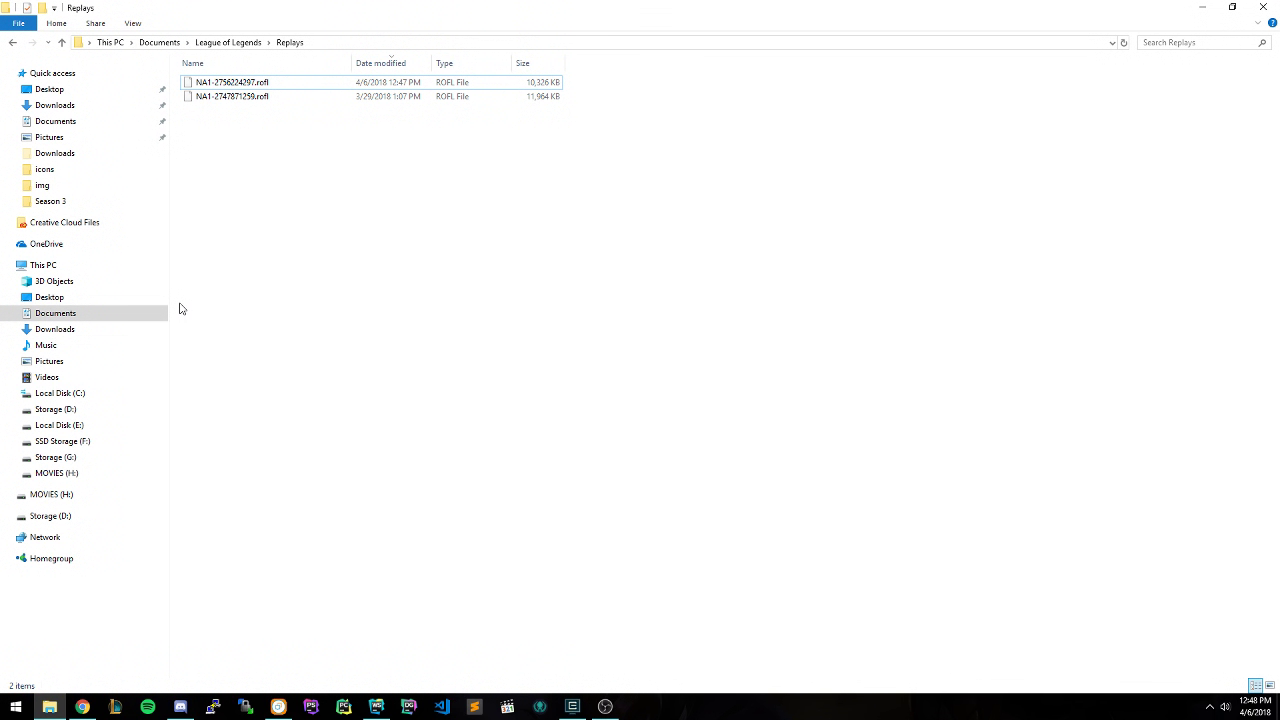
# Step: Go from Local Disk (C:) through Riot Games\League of Legends\RADS\solutions\lol_game_client_sln into releases
pyautogui.click(78, 394)
pyautogui.doubleClick(222, 250)
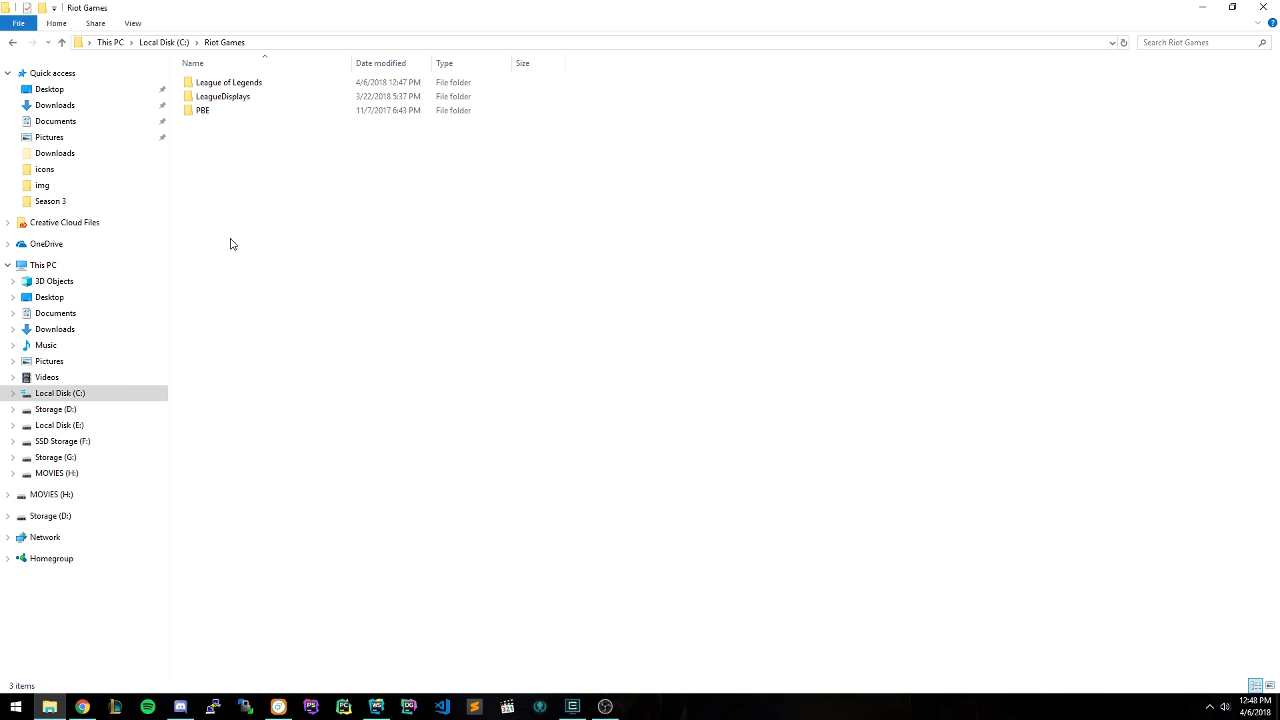
pyautogui.doubleClick(215, 86)
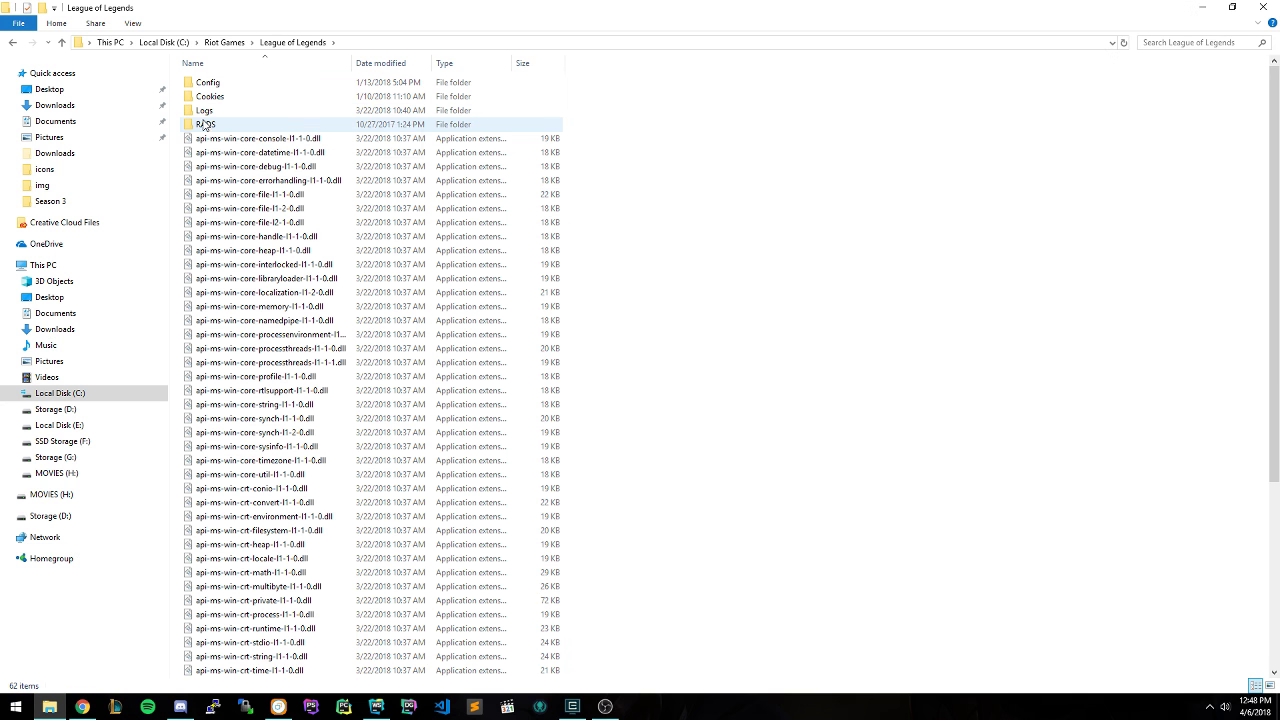
pyautogui.doubleClick(205, 124)
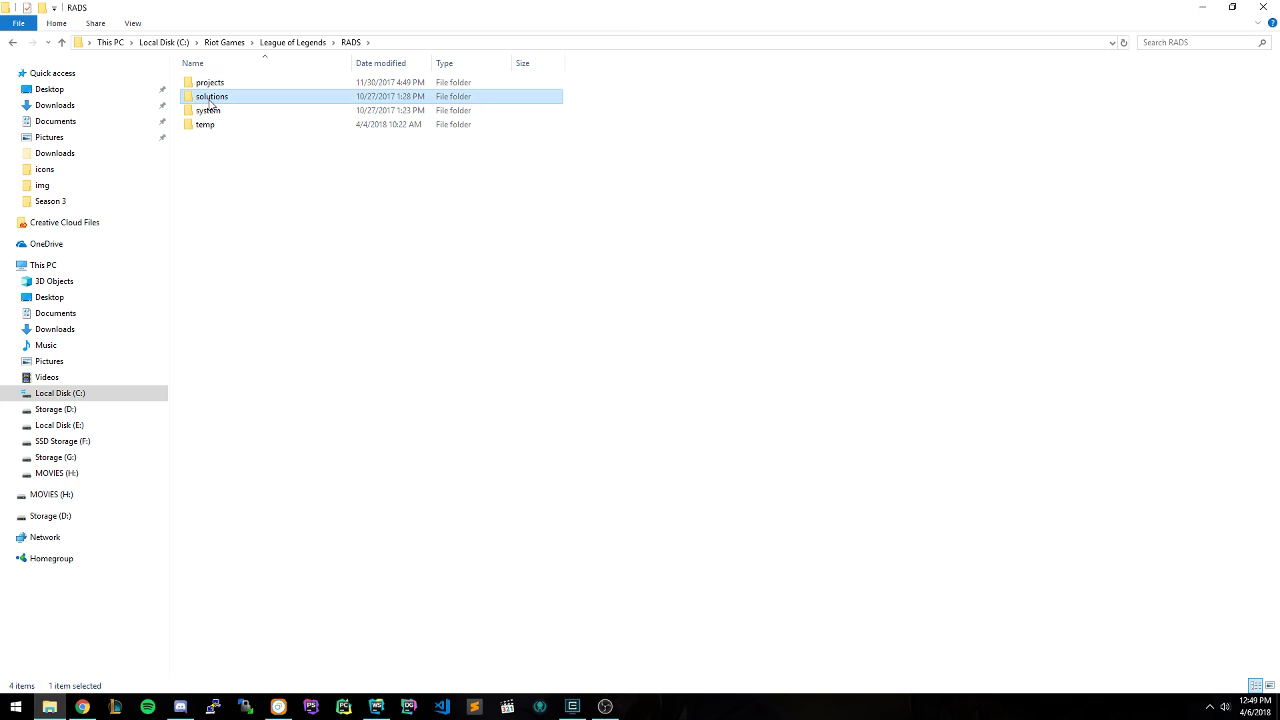
pyautogui.doubleClick(212, 97)
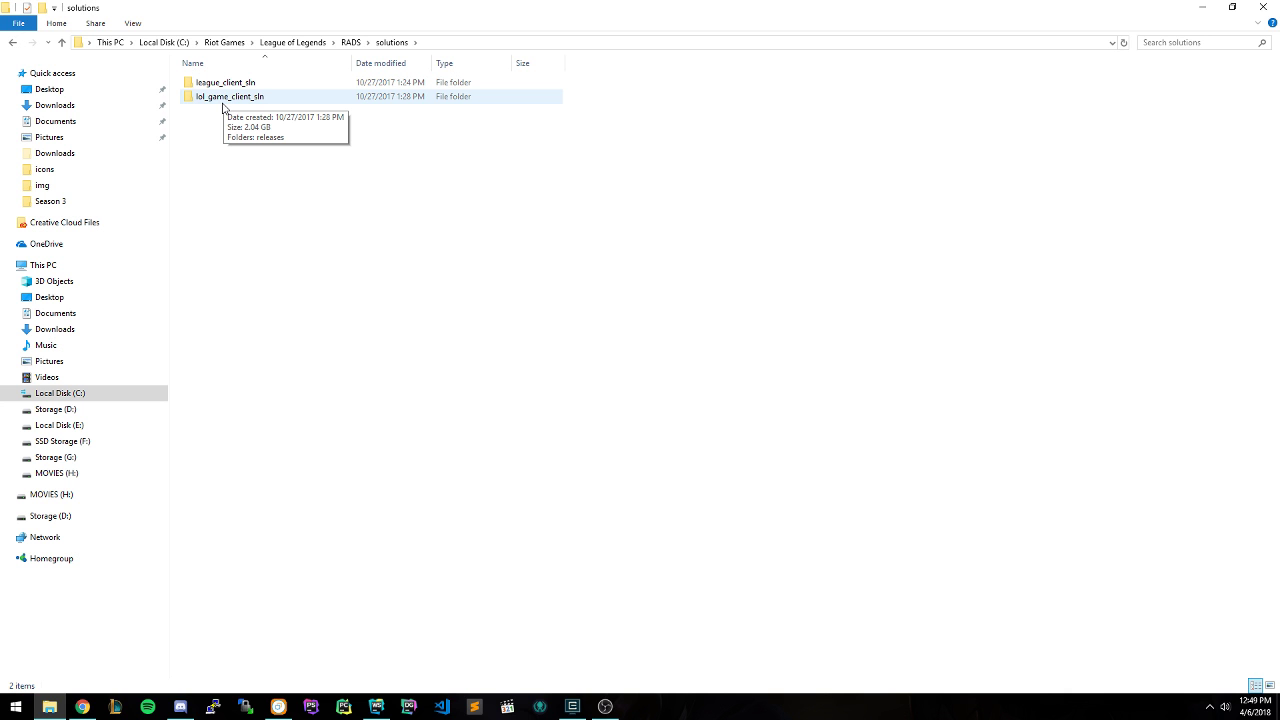
pyautogui.doubleClick(223, 100)
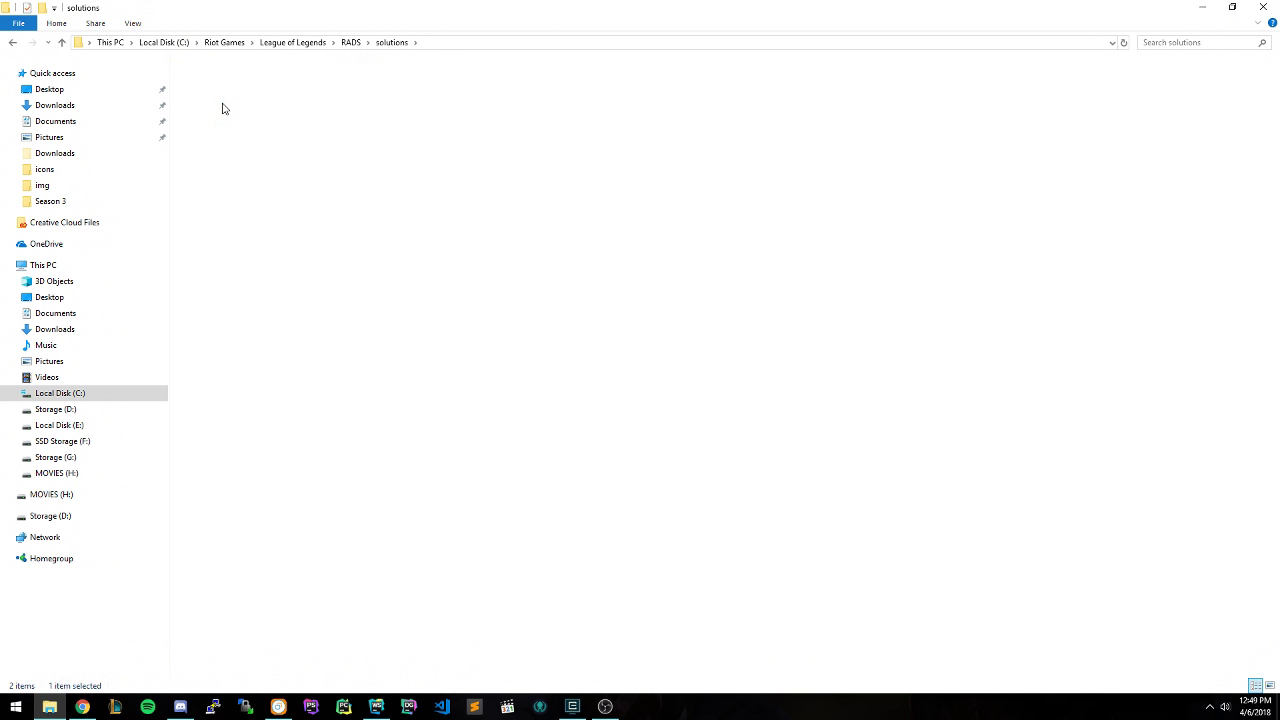
pyautogui.doubleClick(212, 84)
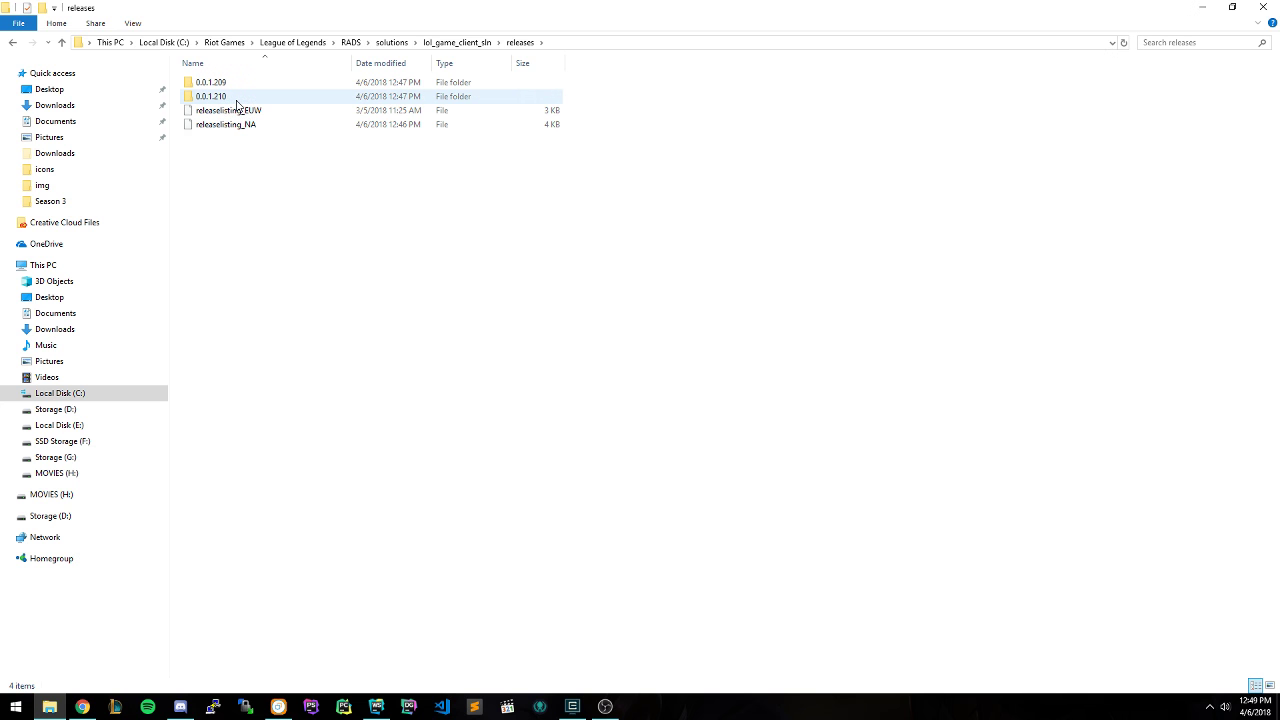
# Step: Open release folder 0.0.1.210 and its deploy folder holding League of Legends.exe
pyautogui.moveTo(237, 104)
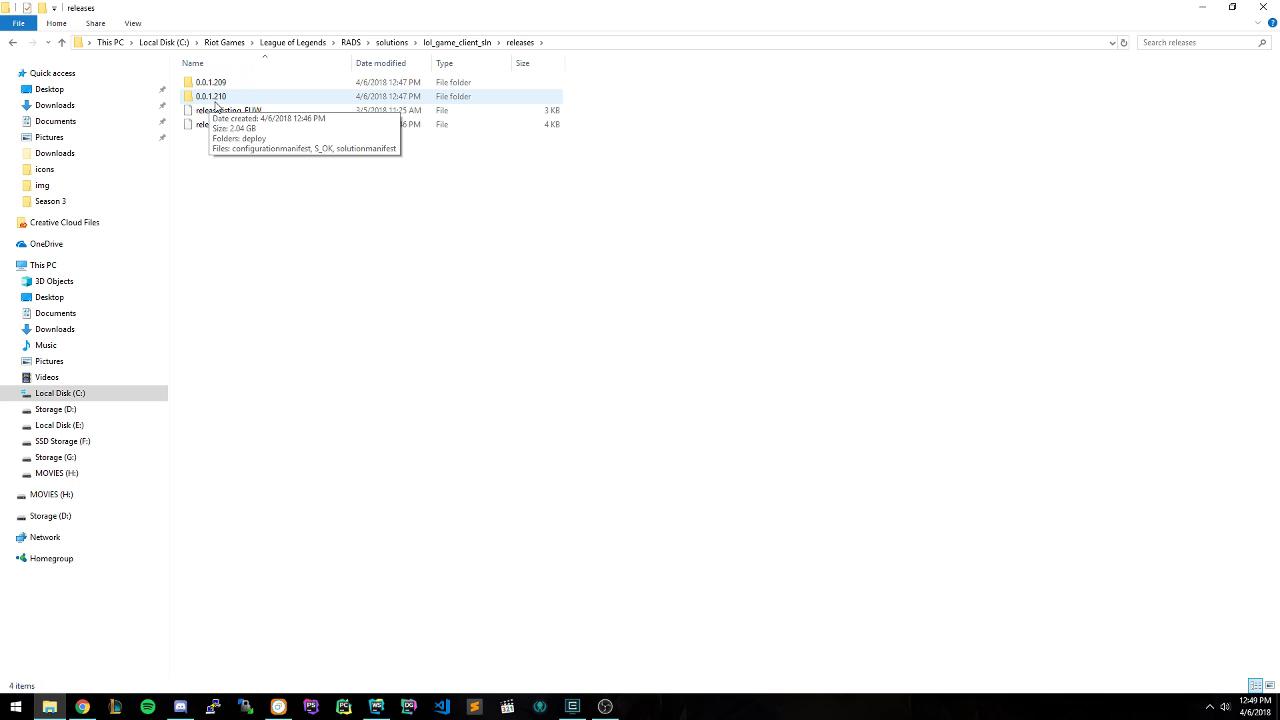
pyautogui.click(224, 100)
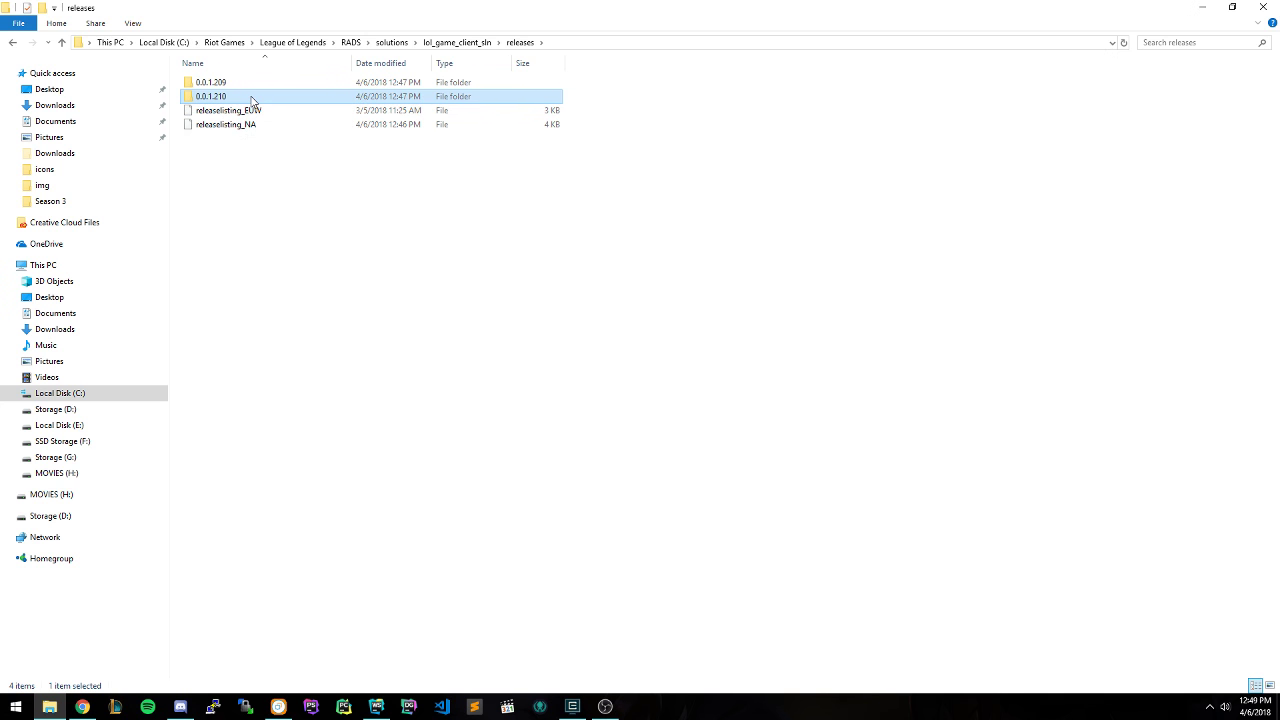
pyautogui.moveTo(251, 100)
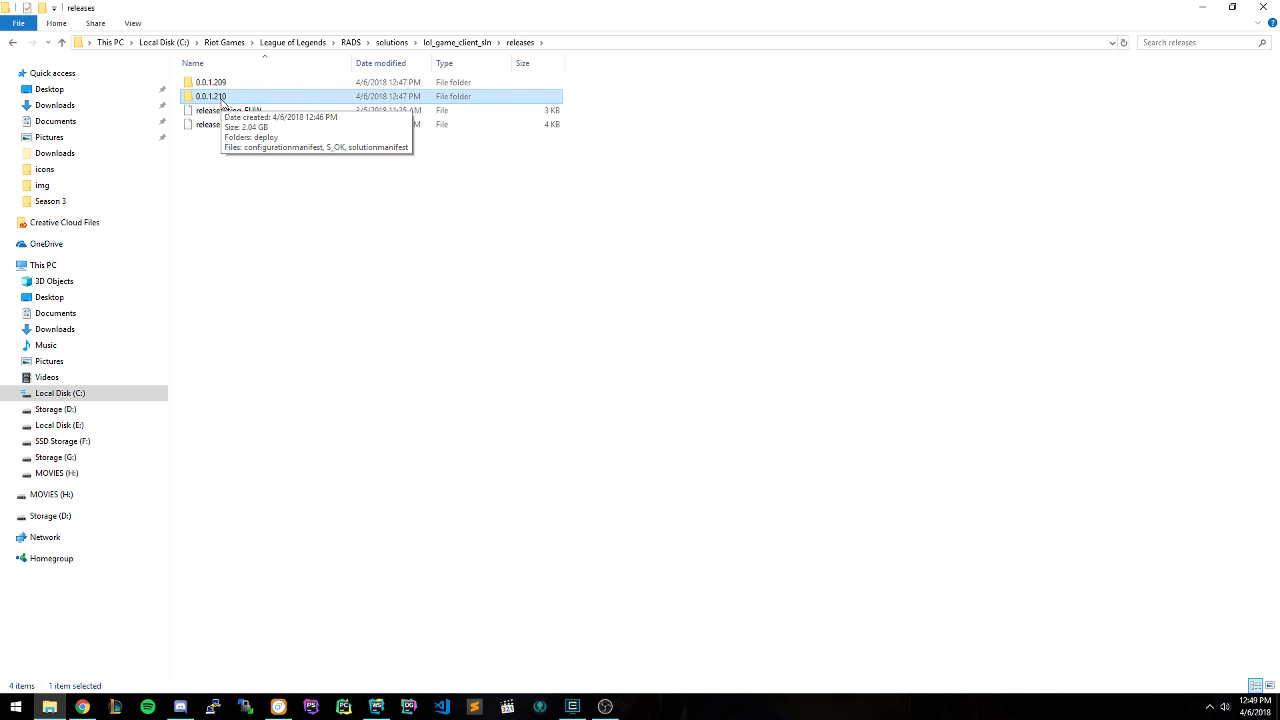
pyautogui.doubleClick(221, 97)
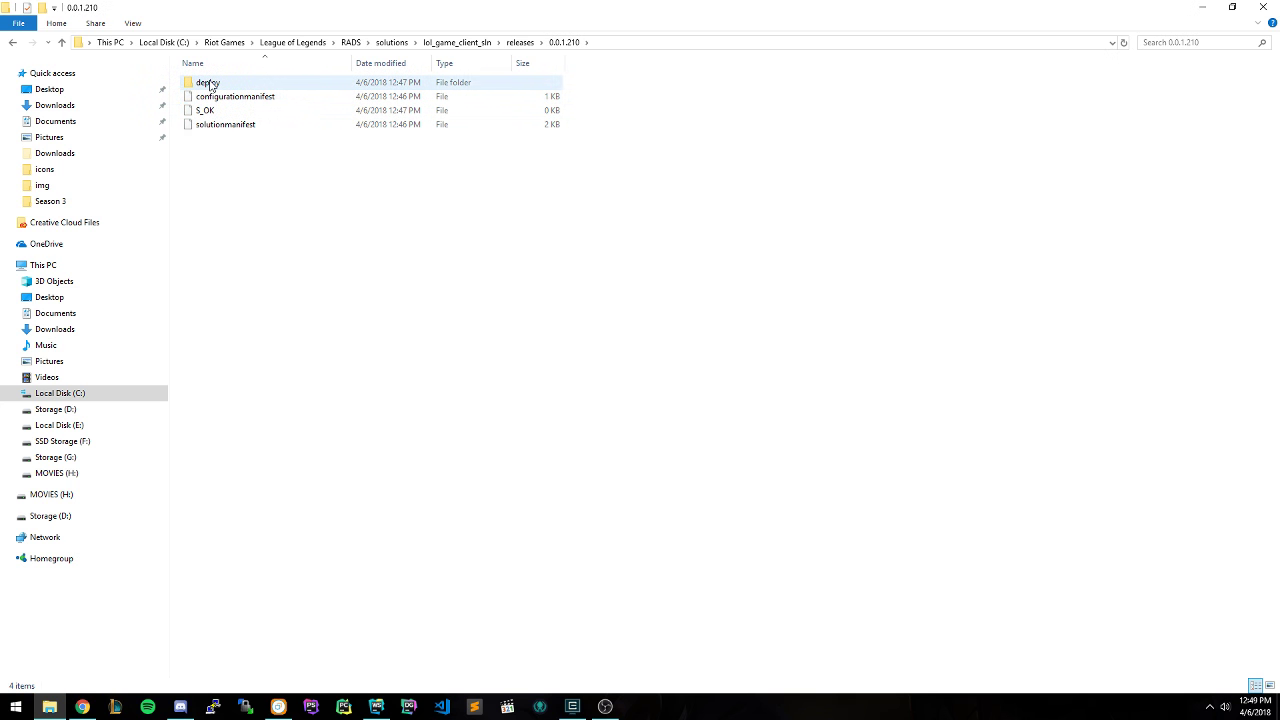
pyautogui.doubleClick(209, 84)
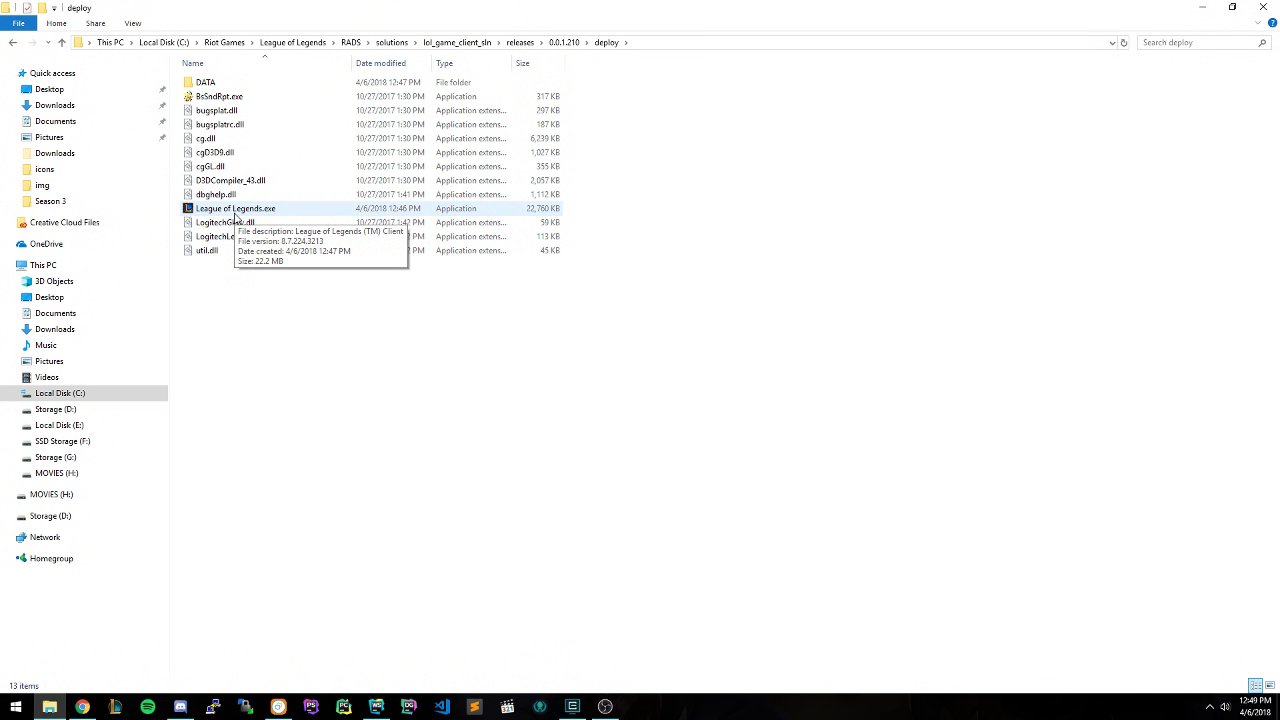
# Step: Create a League of Legends.exe shortcut in deploy and bring up its Properties
pyautogui.rightClick(235, 214)
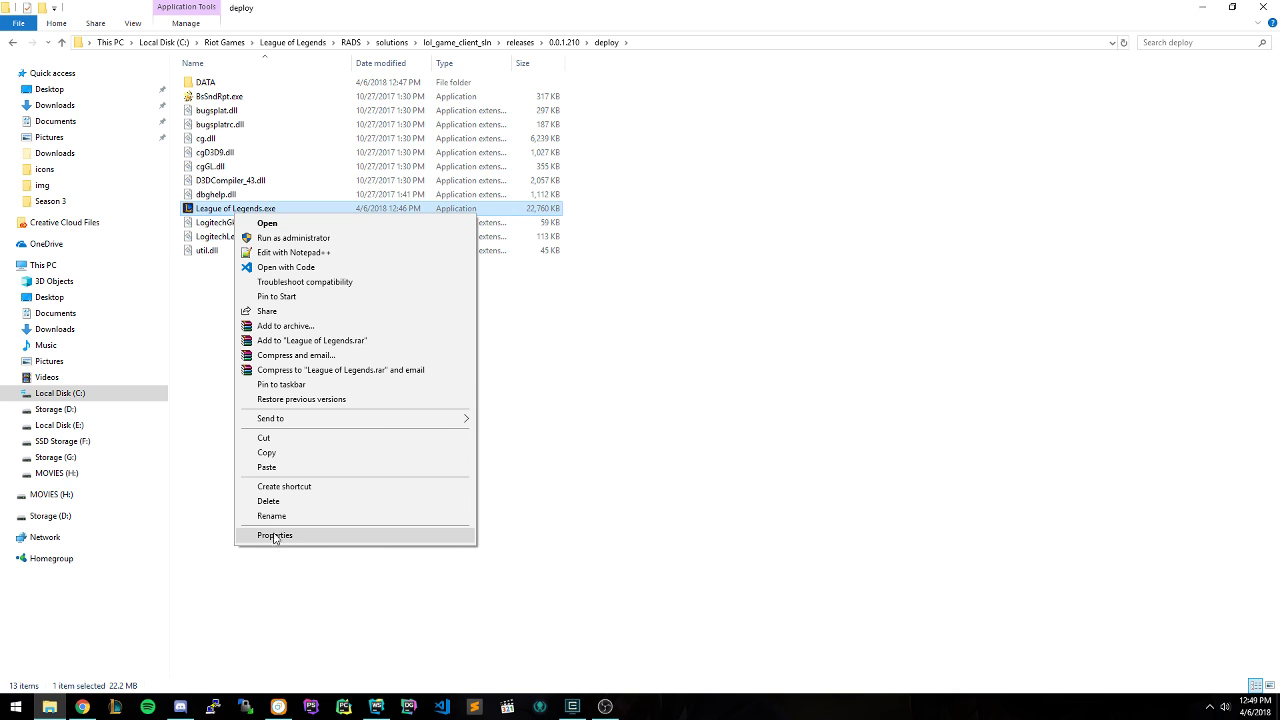
pyautogui.click(296, 486)
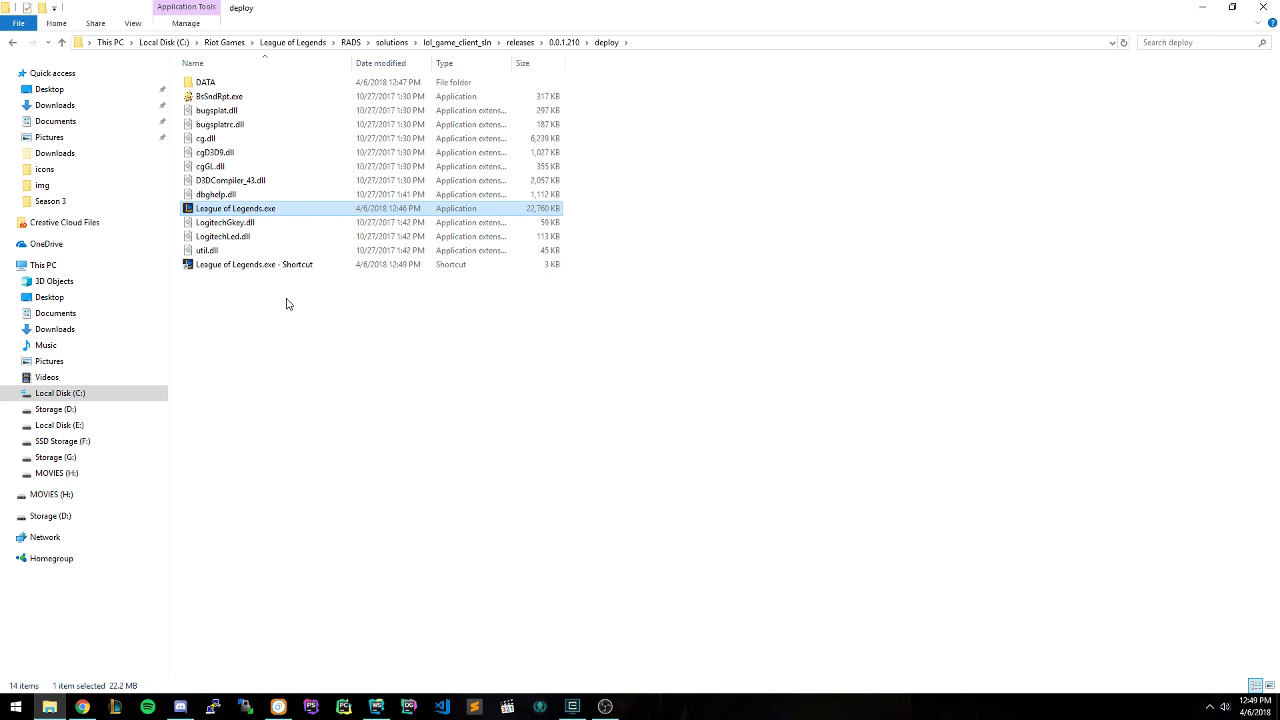
pyautogui.click(230, 228)
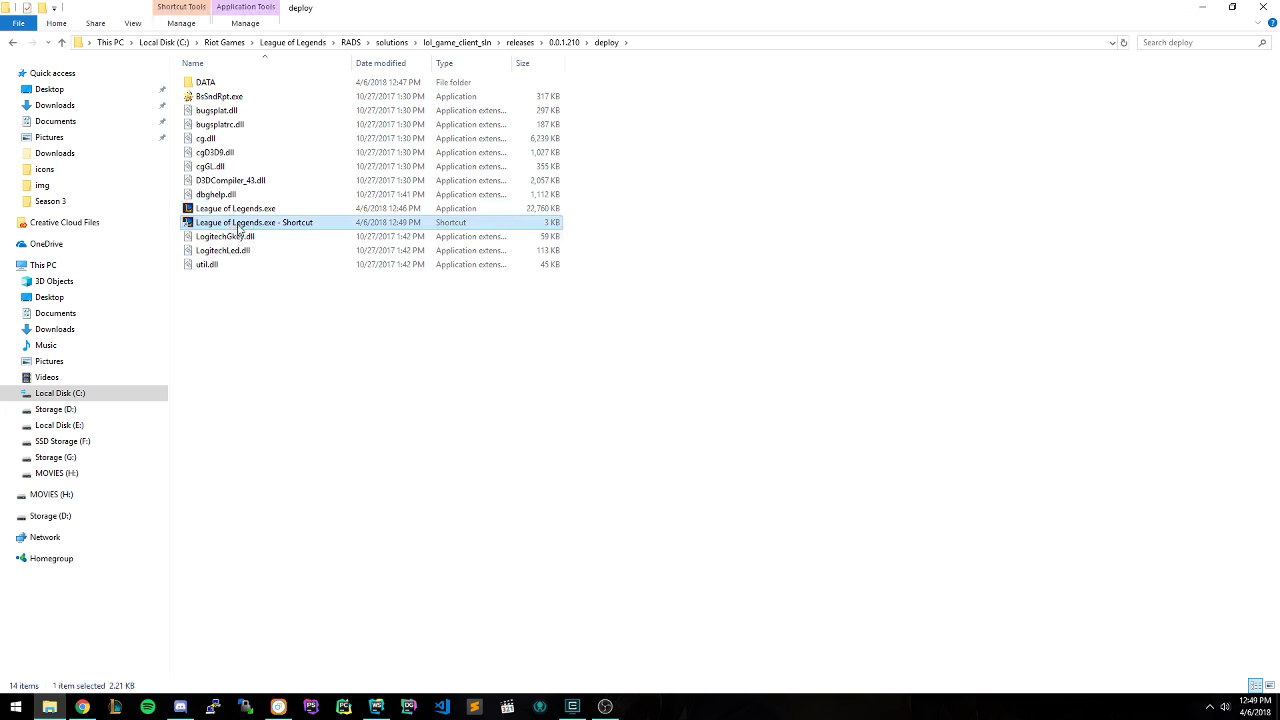
pyautogui.rightClick(279, 228)
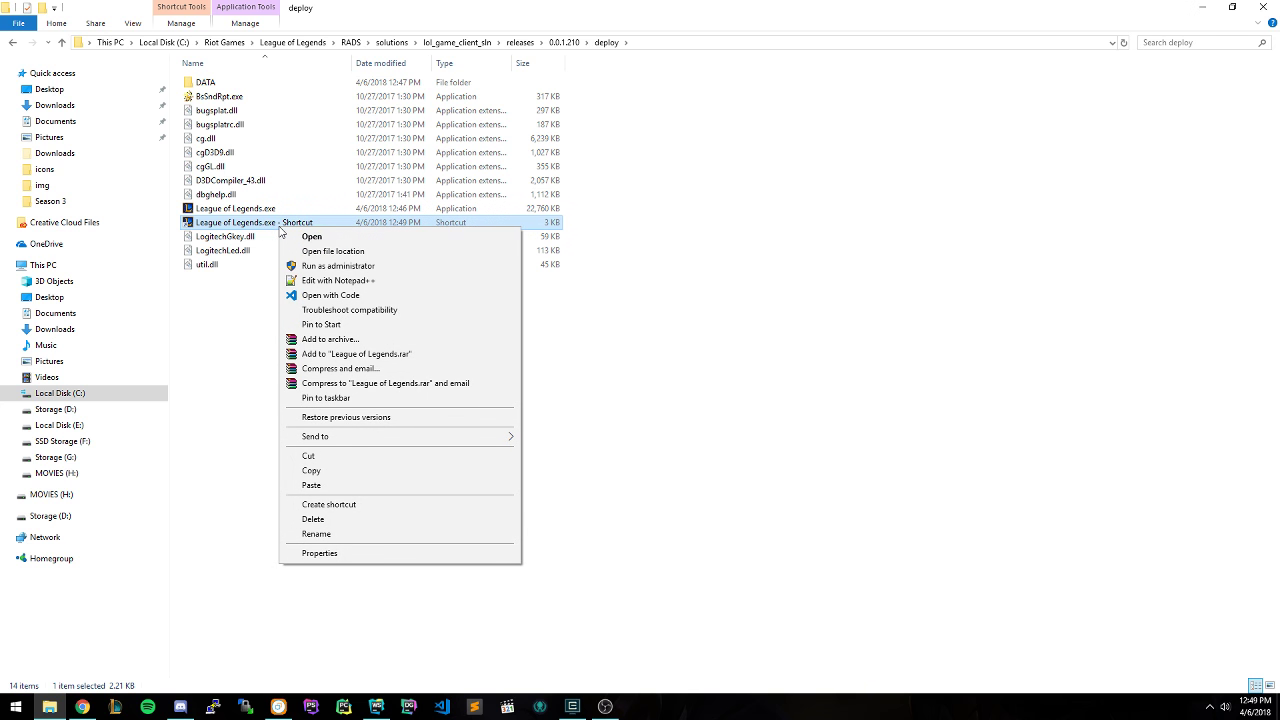
pyautogui.click(320, 553)
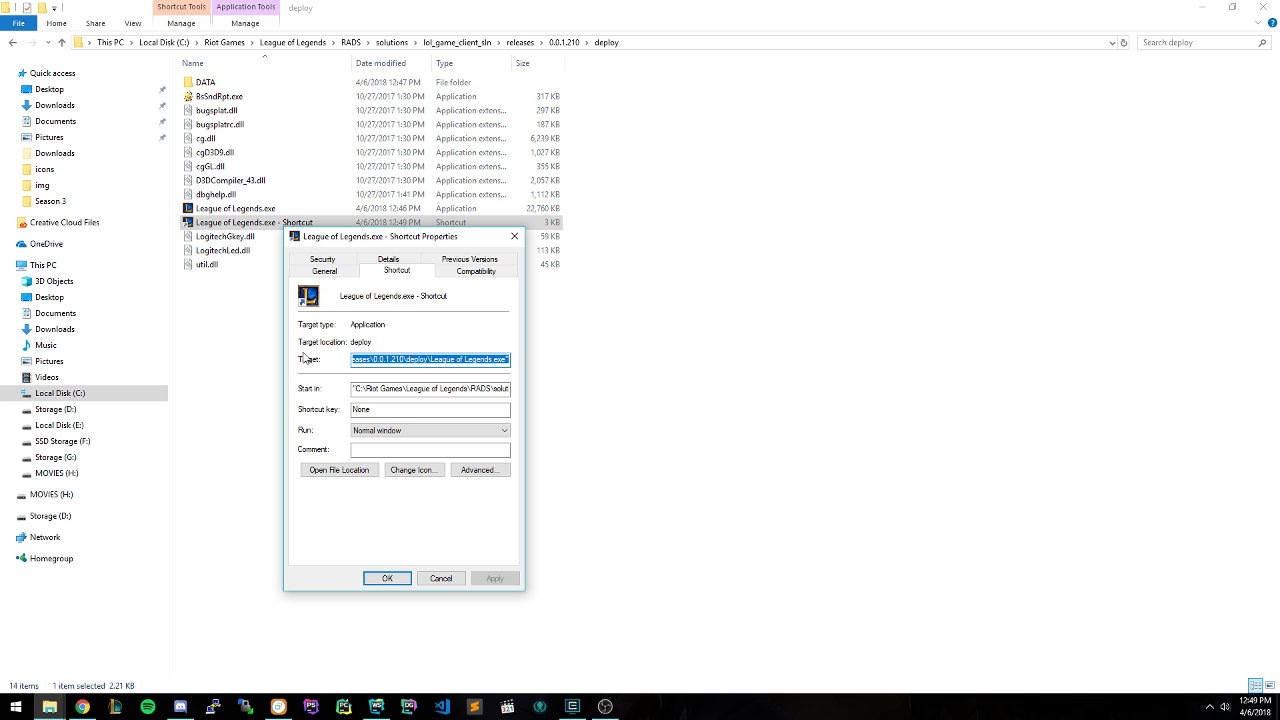
# Step: Append the copied NA1-2756224297.rofl path to the shortcut's Target and save with OK
pyautogui.click(497, 360)
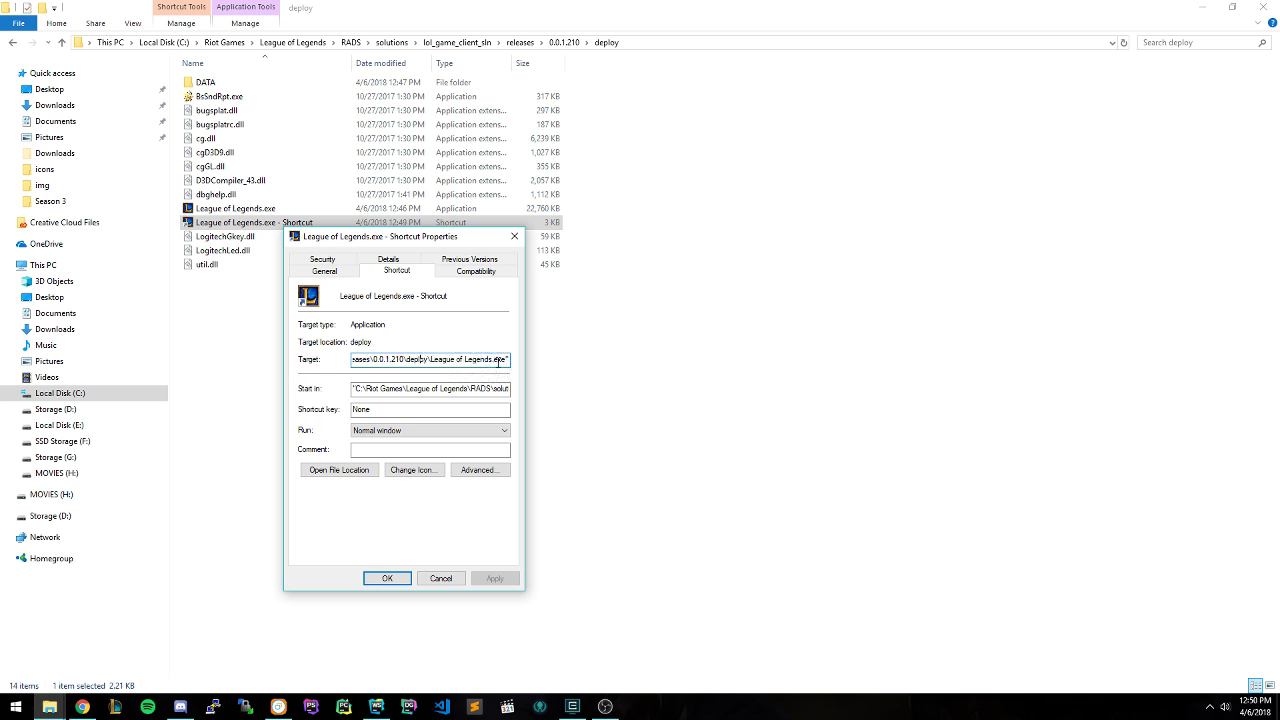
pyautogui.doubleClick(494, 360)
pyautogui.press('Left')
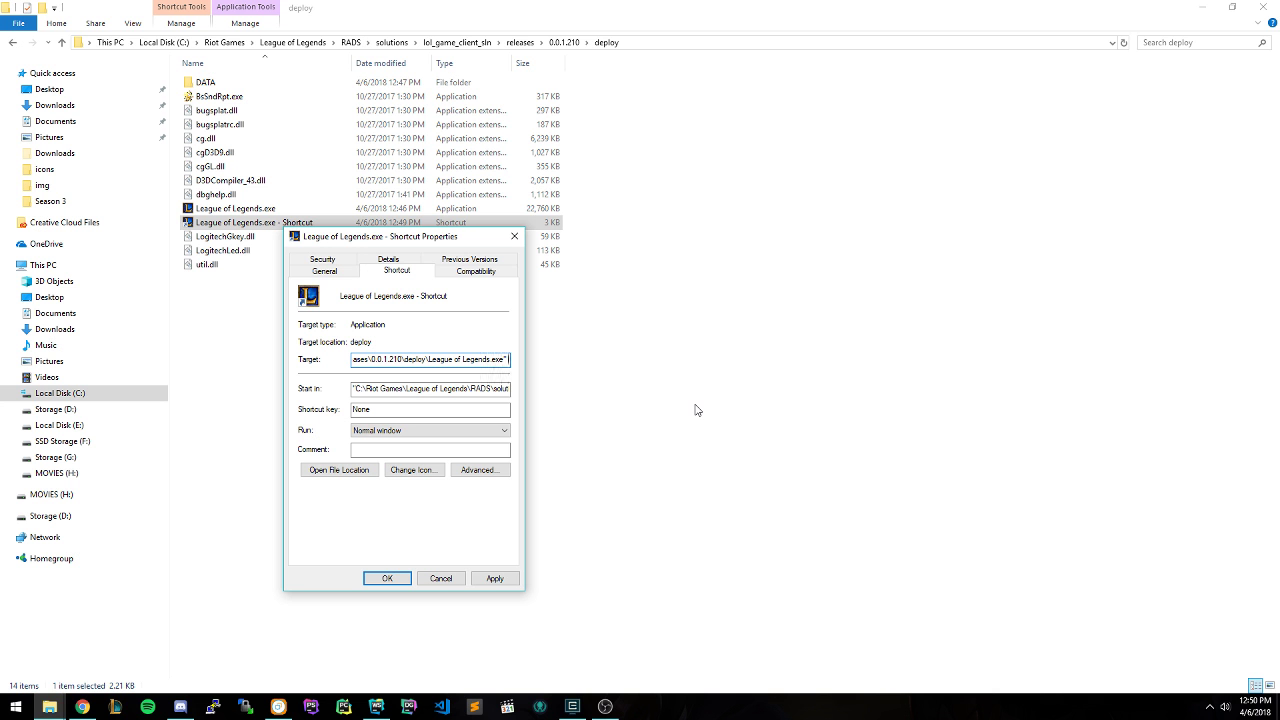
pyautogui.hotkey('ctrl', 'v')
pyautogui.click(386, 579)
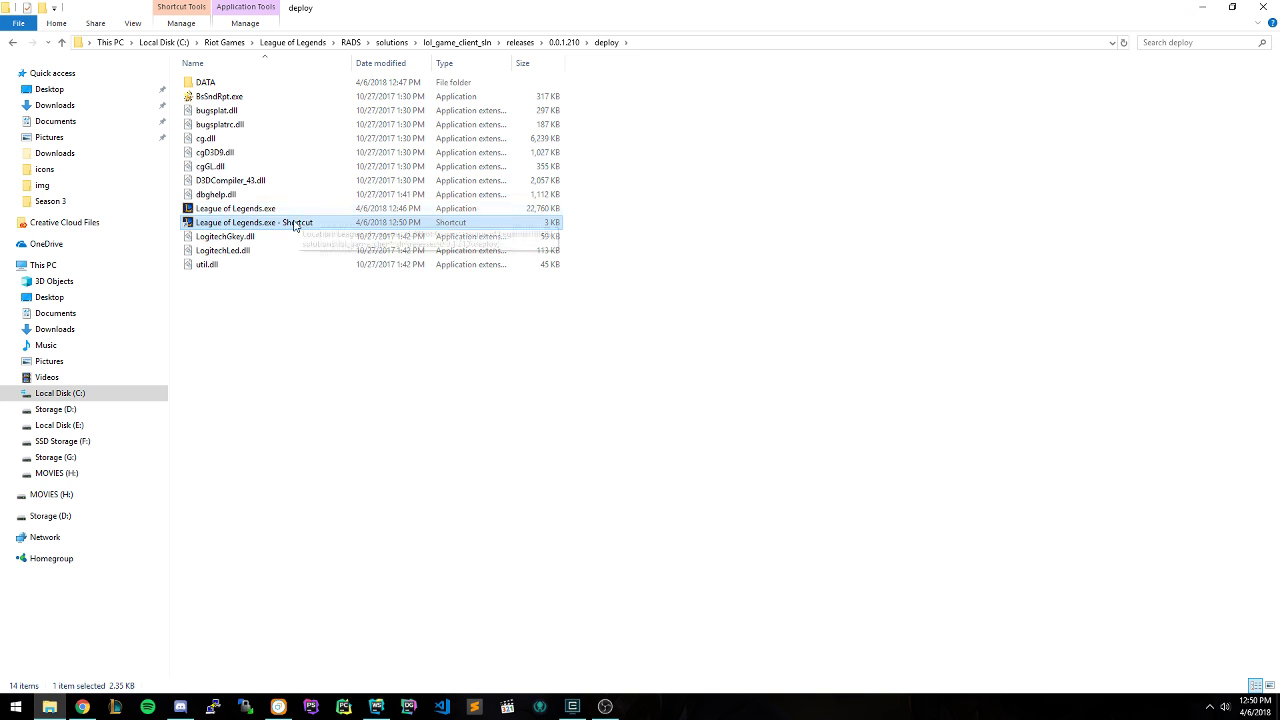